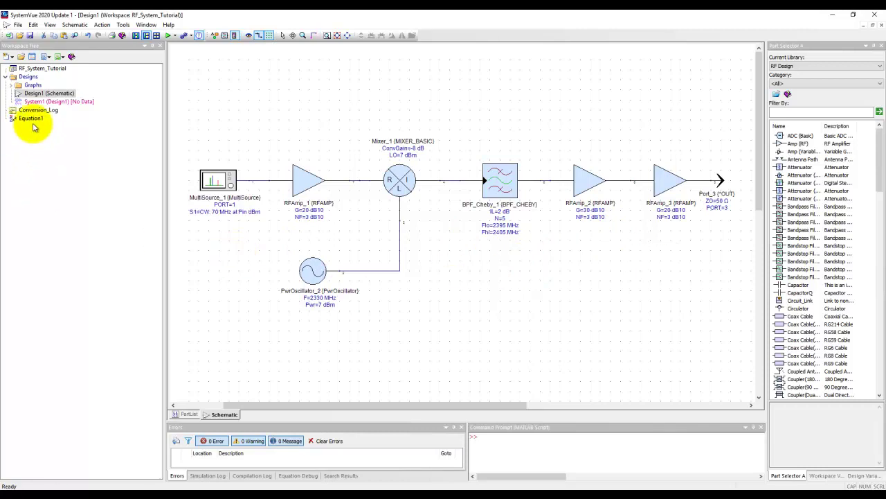
Review the Equation1 script's Pin=tune(-30) definition, then close the script window.
{"action": "double_click", "coordinate": [32, 119]}
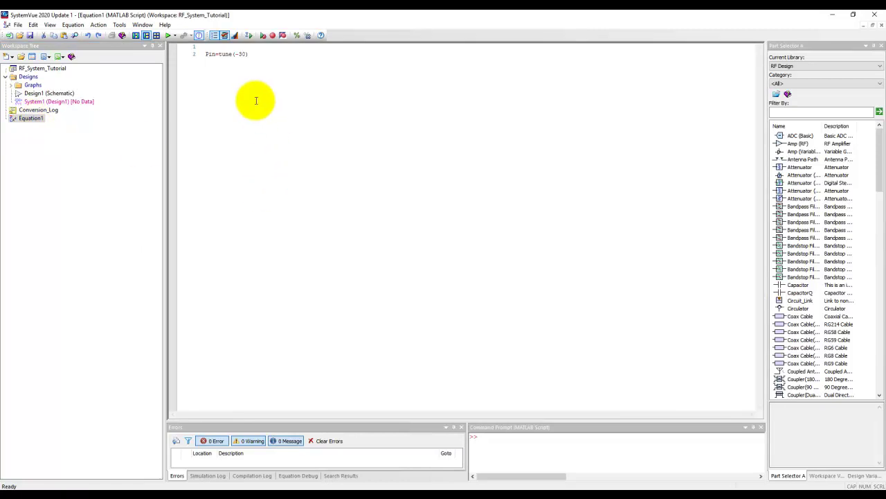
{"action": "scroll", "coordinate": [255, 102], "scroll_direction": "up", "scroll_amount": 6}
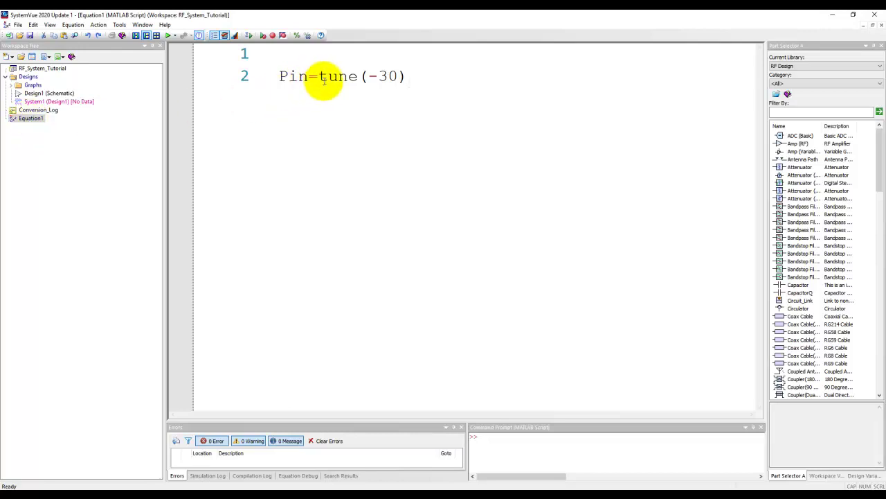
{"action": "left_click_drag", "start_coordinate": [320, 77], "coordinate": [360, 76]}
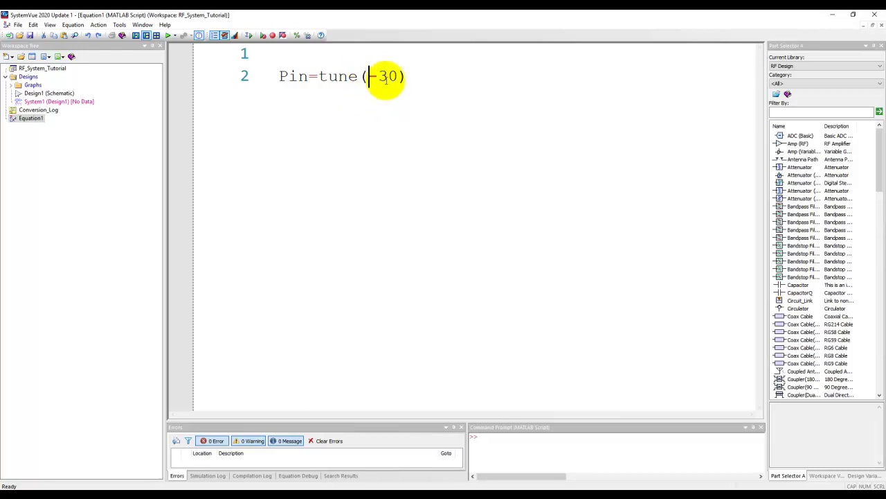
{"action": "left_click_drag", "start_coordinate": [370, 77], "coordinate": [278, 76]}
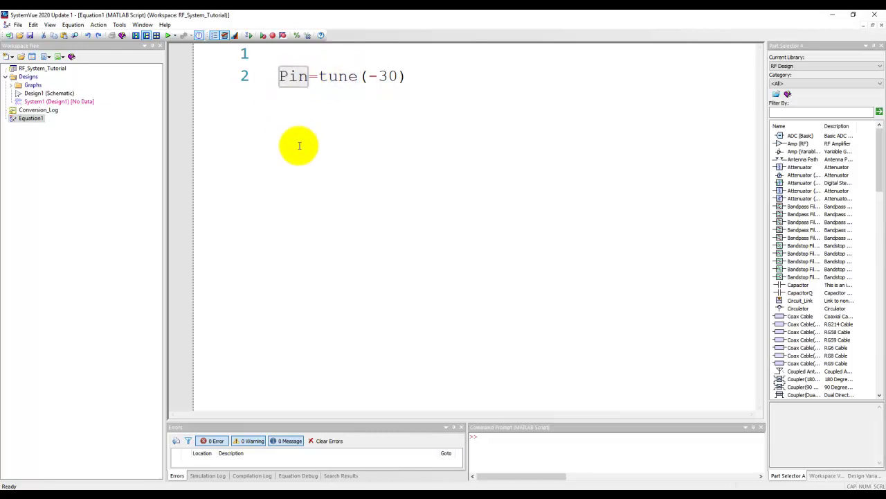
{"action": "left_click", "coordinate": [489, 128]}
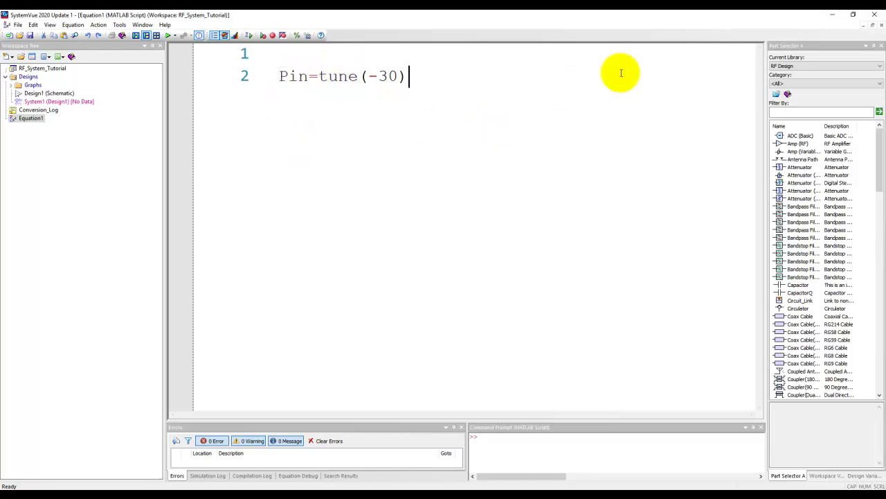
{"action": "left_click", "coordinate": [882, 26]}
Confirm MultiSource_1's source S1 is CW 70 MHz at Pin dBm, closing its dialogs unchanged.
{"action": "double_click", "coordinate": [230, 178]}
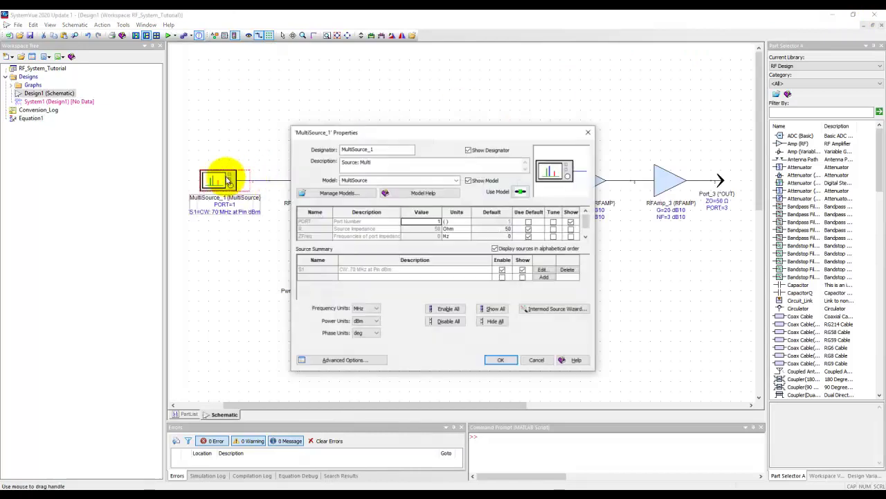
{"action": "left_click", "coordinate": [543, 270]}
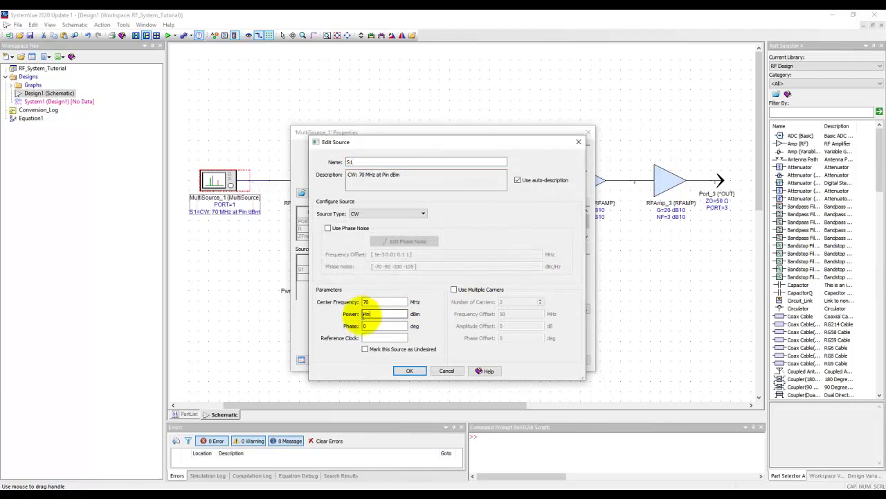
{"action": "left_click", "coordinate": [409, 371]}
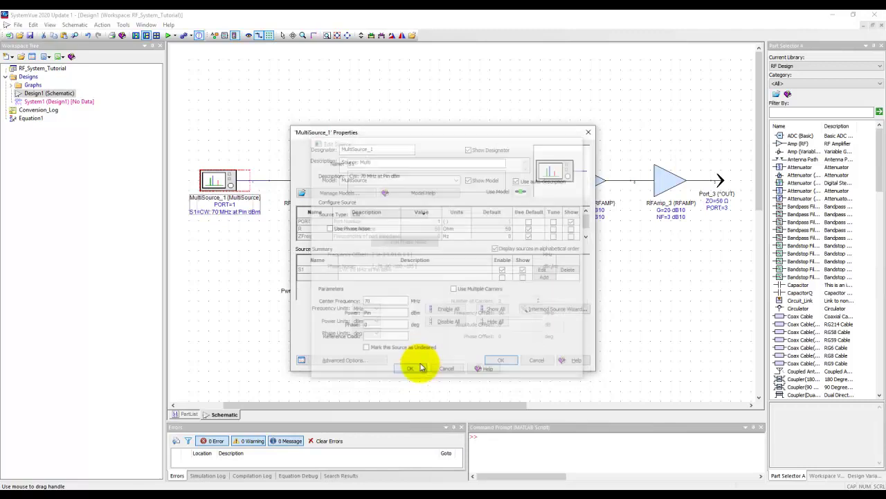
{"action": "left_click", "coordinate": [495, 360]}
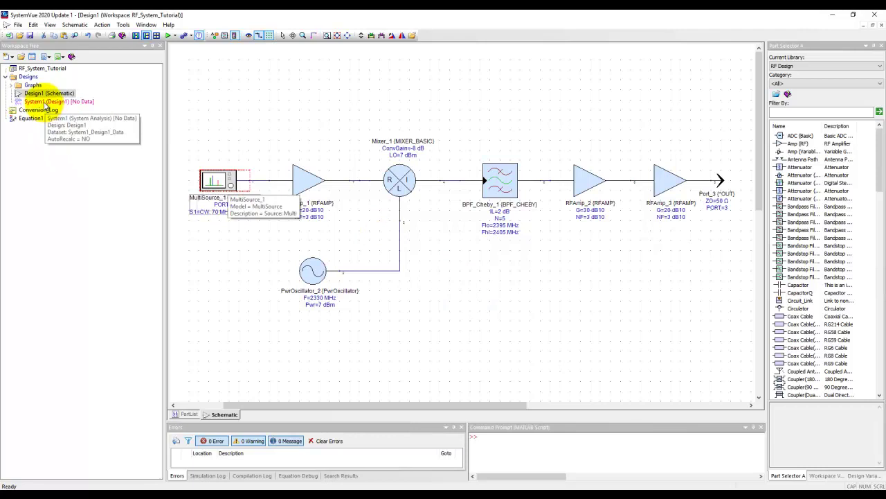
{"action": "left_click", "coordinate": [45, 102]}
{"action": "double_click", "coordinate": [45, 102]}
{"action": "left_click", "coordinate": [348, 180]}
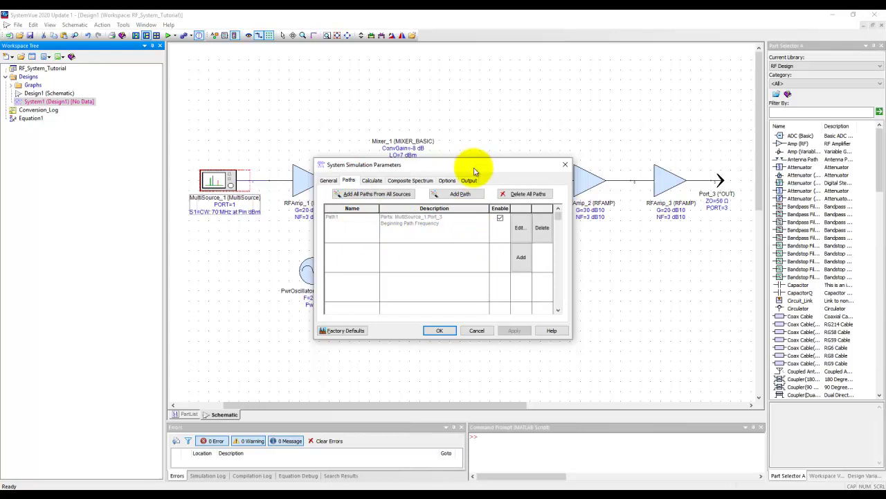
{"action": "left_click_drag", "start_coordinate": [474, 171], "coordinate": [480, 251]}
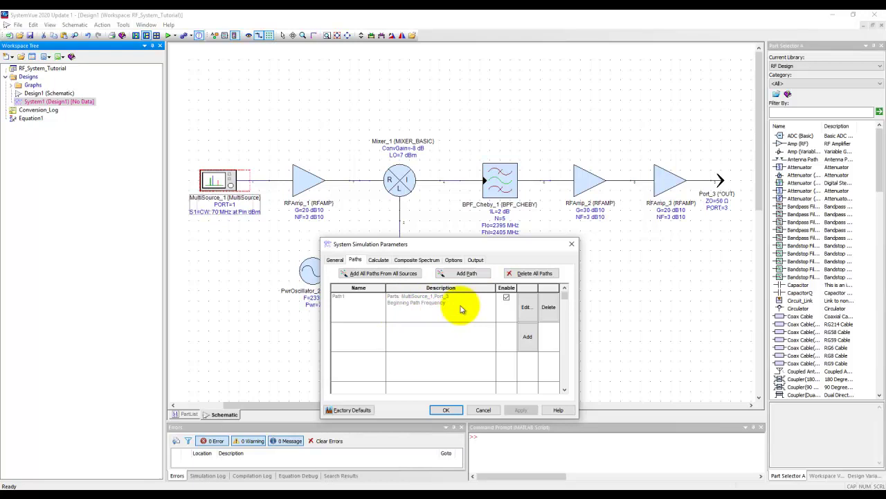
{"action": "left_click", "coordinate": [529, 306]}
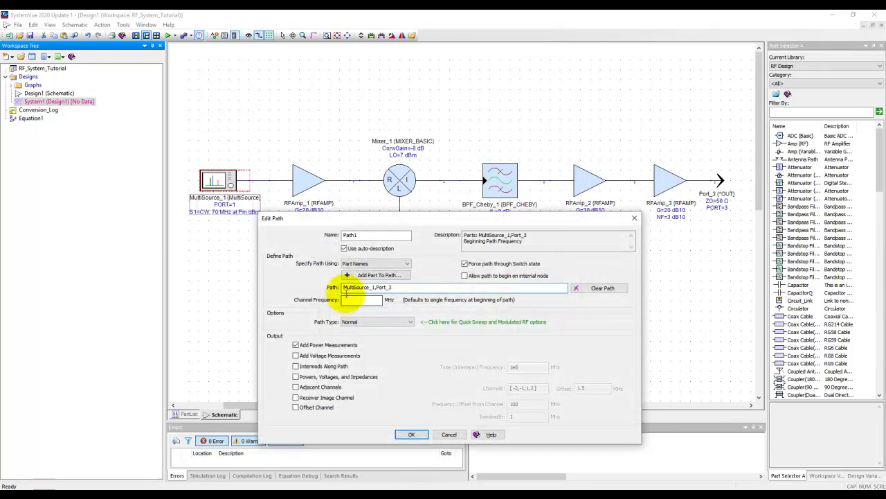
{"action": "left_click", "coordinate": [350, 322]}
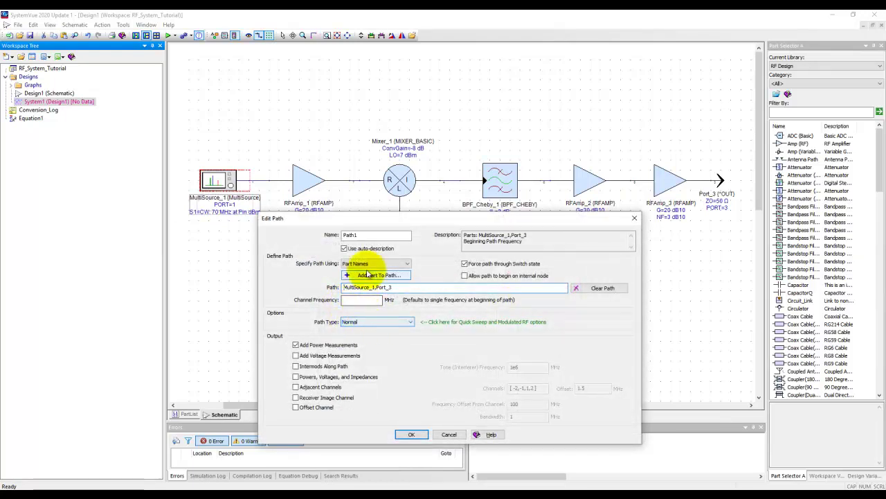
{"action": "left_click", "coordinate": [413, 434]}
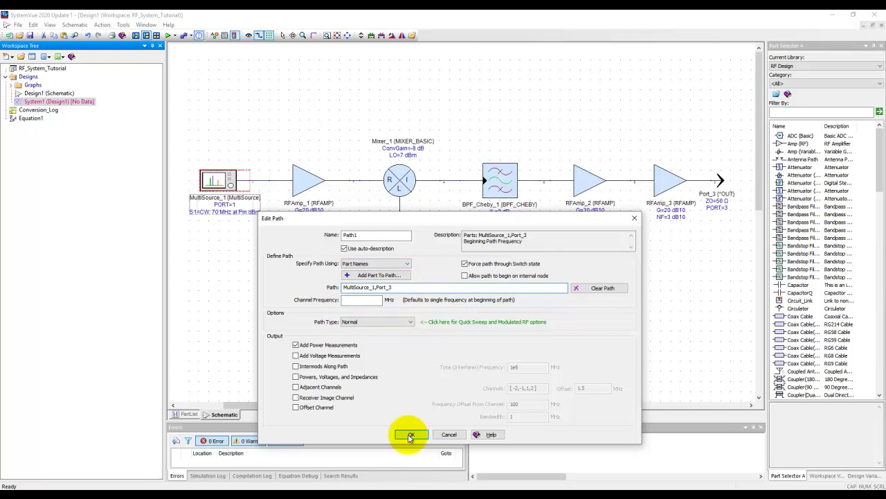
{"action": "left_click", "coordinate": [445, 411]}
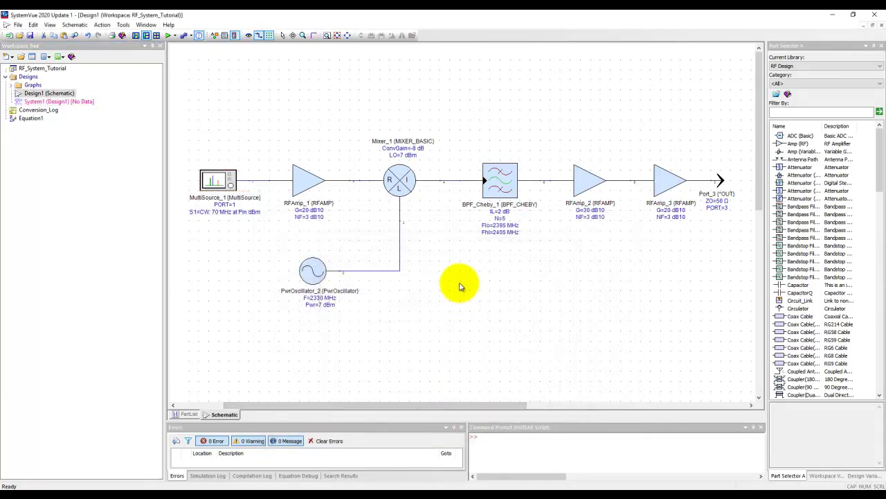
Add a Sweep evaluation under Designs with parameter Equation1\Pin and analysis System1.
{"action": "right_click", "coordinate": [29, 78]}
{"action": "mouse_move", "coordinate": [59, 83]}
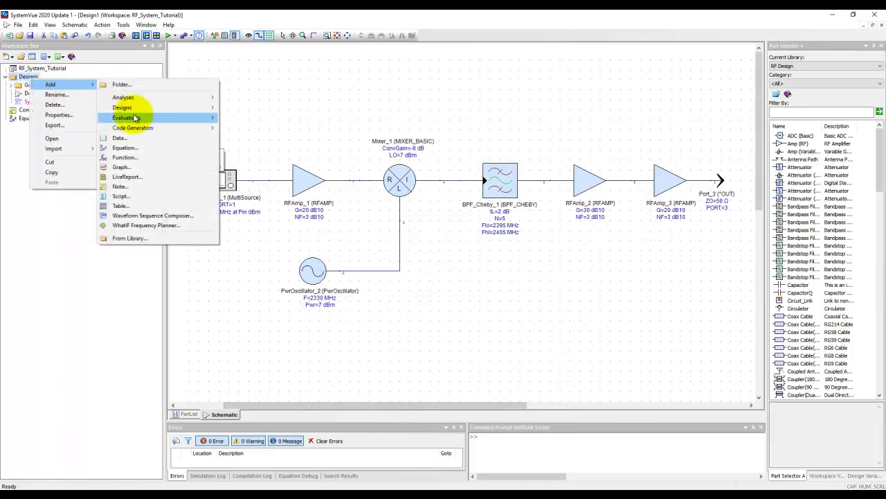
{"action": "mouse_move", "coordinate": [135, 119]}
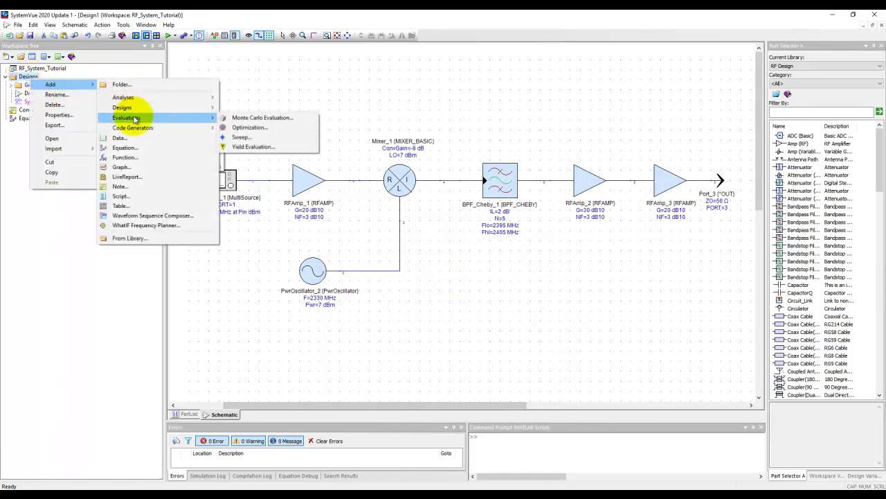
{"action": "left_click", "coordinate": [241, 138]}
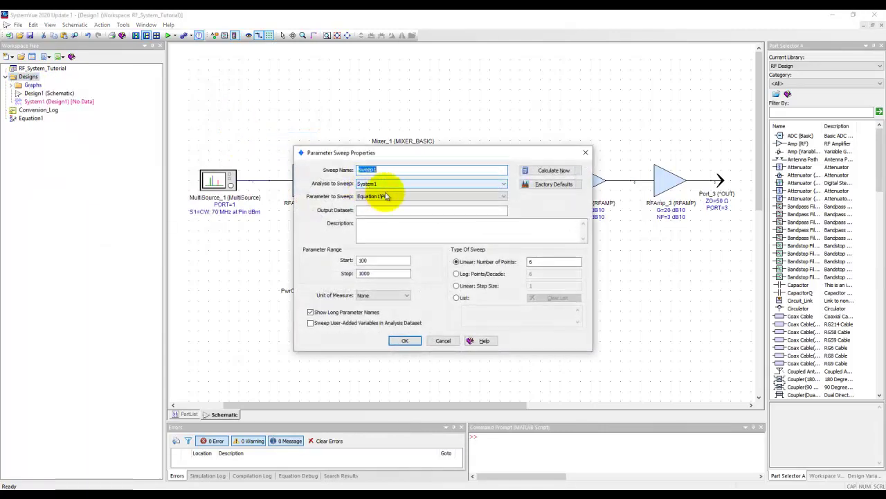
{"action": "left_click", "coordinate": [404, 198]}
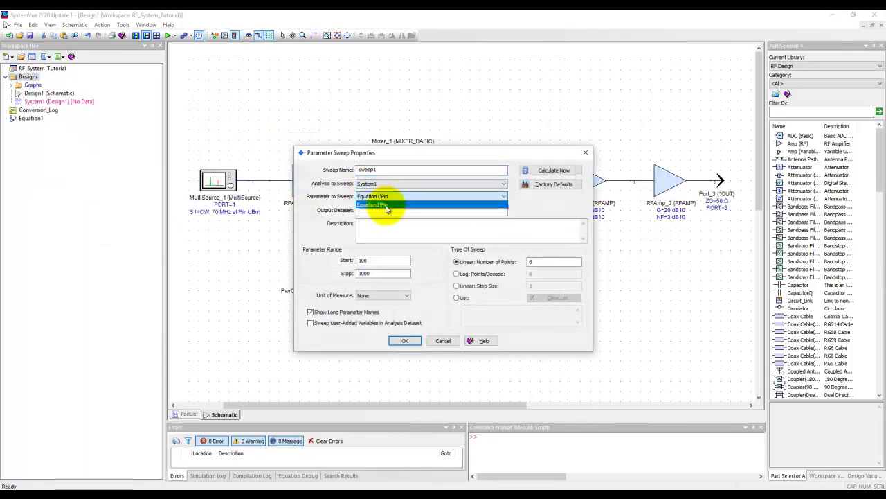
{"action": "left_click", "coordinate": [386, 206]}
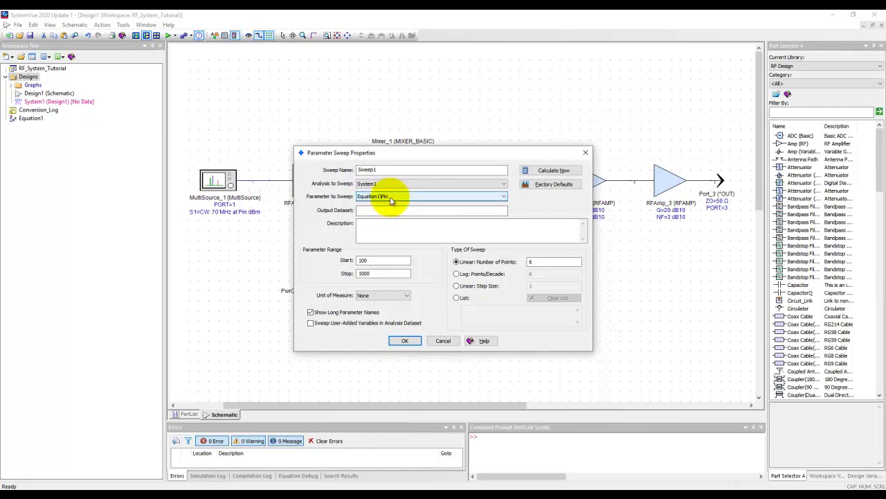
{"action": "left_click", "coordinate": [392, 197]}
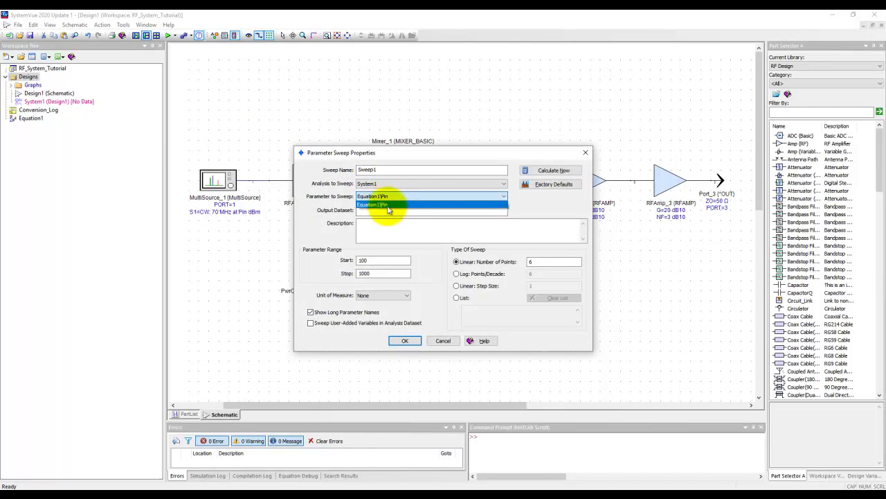
{"action": "left_click", "coordinate": [388, 206]}
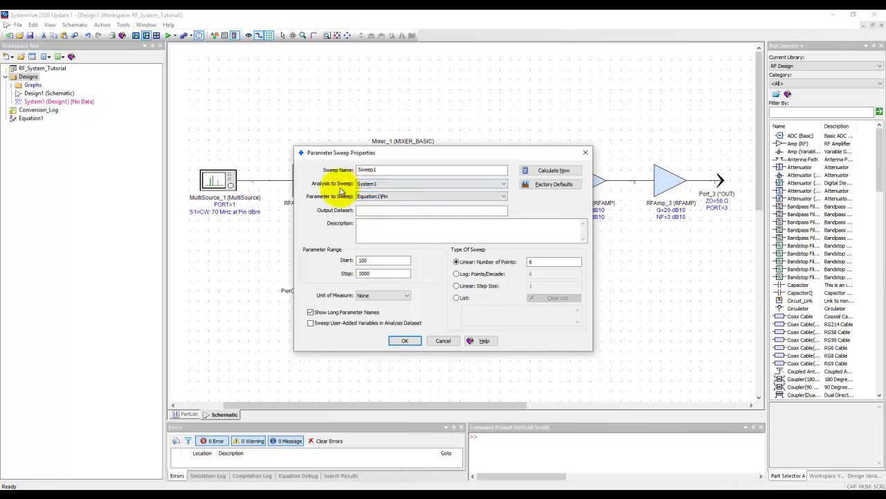
{"action": "left_click", "coordinate": [386, 184]}
{"action": "left_click", "coordinate": [382, 187]}
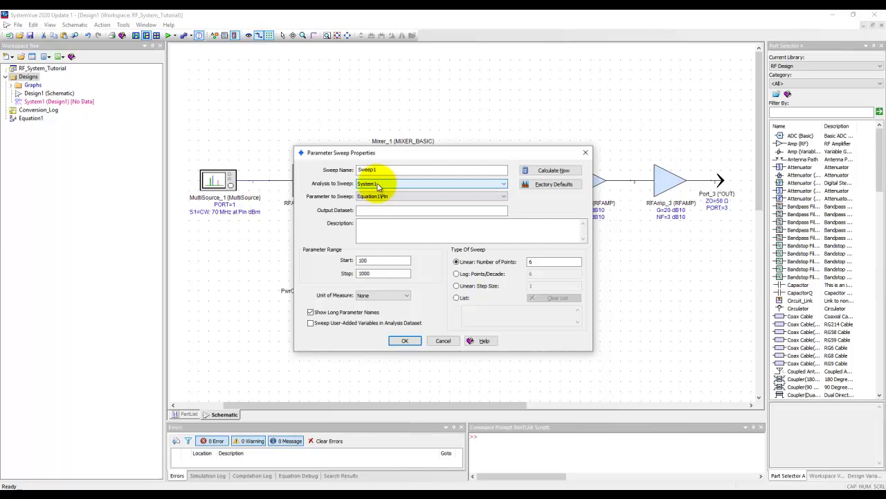
{"action": "left_click_drag", "start_coordinate": [378, 152], "coordinate": [262, 88]}
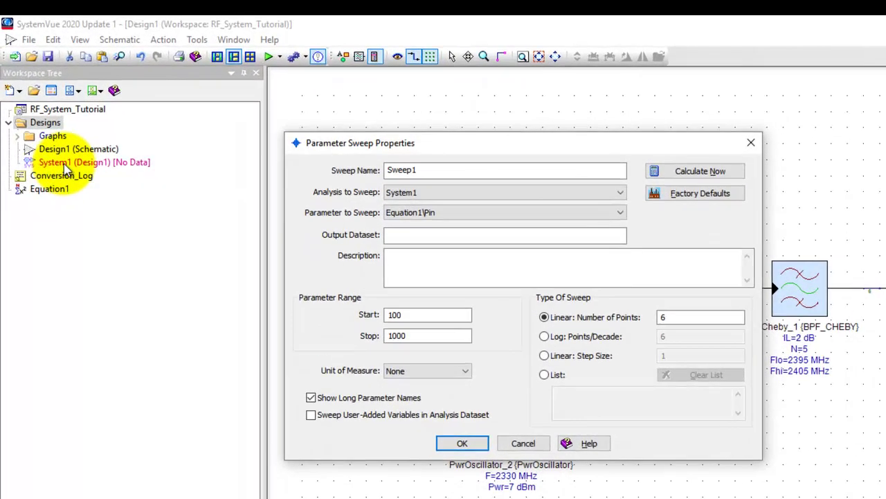
Store Sweep1 results in MySweepData, sweeping Pin from -30 to 0 with step size 1.
{"action": "left_click", "coordinate": [401, 236]}
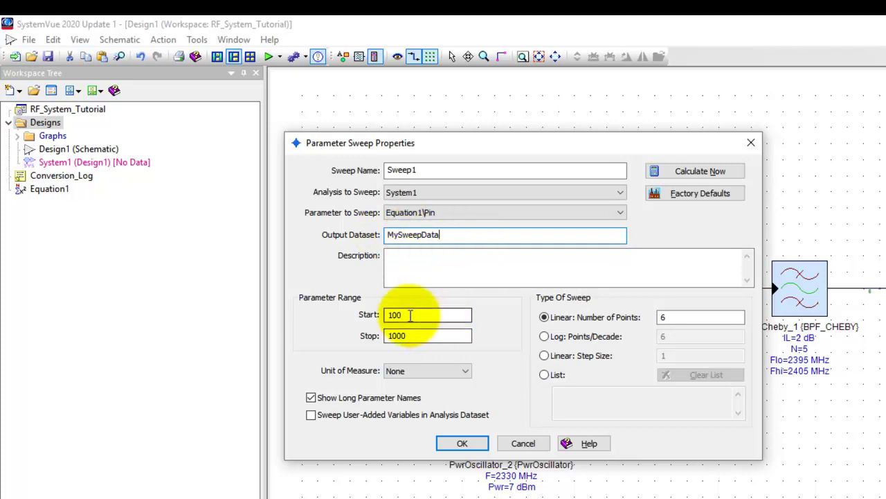
{"action": "left_click_drag", "start_coordinate": [410, 315], "coordinate": [388, 314]}
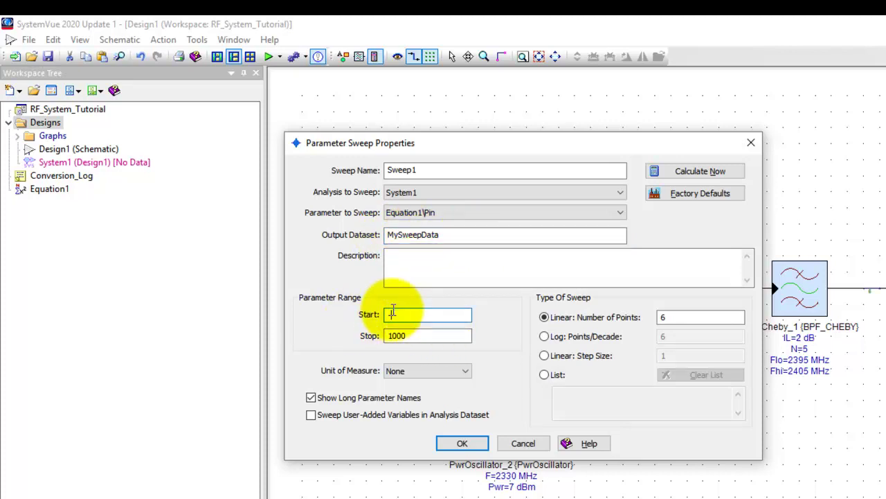
{"action": "type", "text": "-30"}
{"action": "left_click_drag", "start_coordinate": [419, 336], "coordinate": [357, 346]}
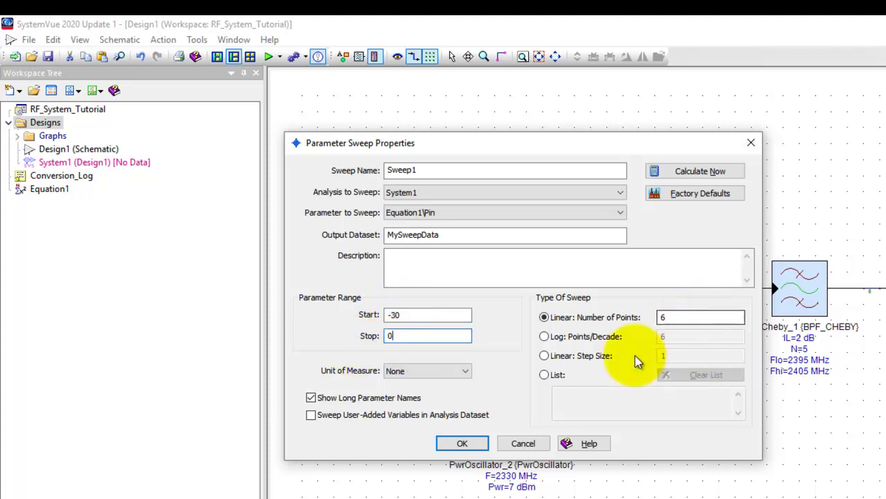
{"action": "left_click", "coordinate": [574, 356]}
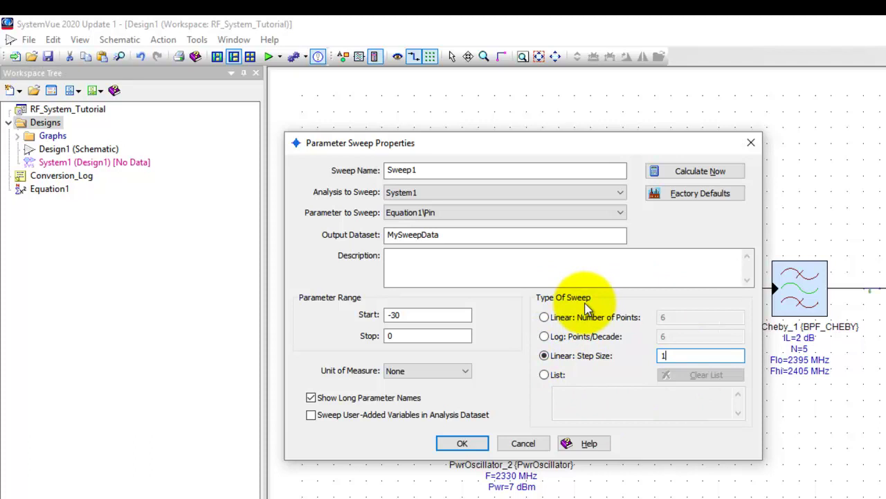
{"action": "left_click", "coordinate": [463, 443]}
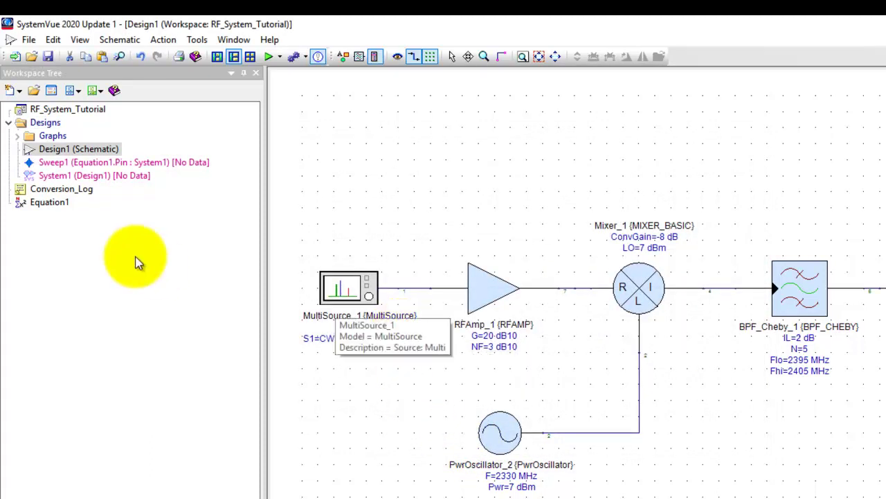
Run Sweep1 to calculate the Pin sweep results now.
{"action": "left_click", "coordinate": [46, 205]}
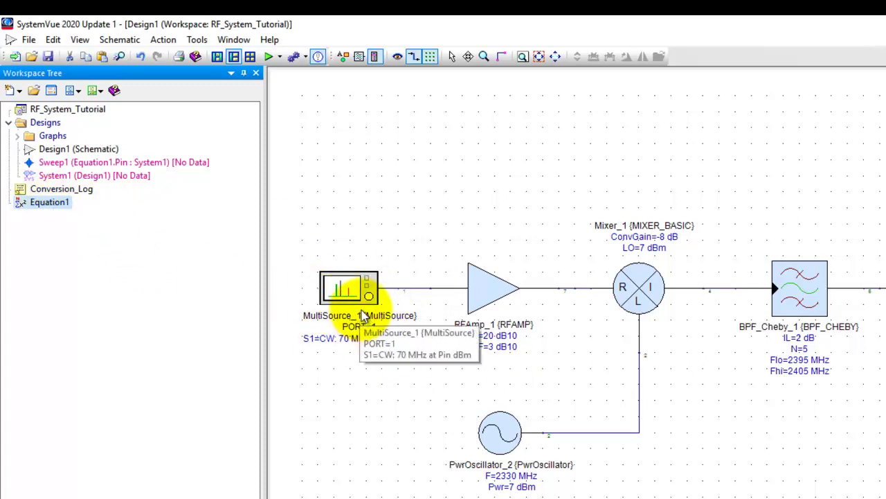
{"action": "left_click", "coordinate": [70, 176]}
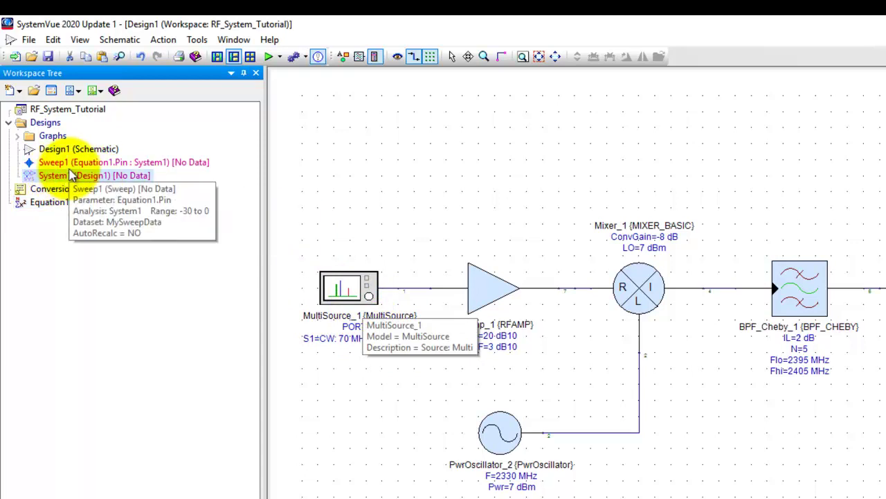
{"action": "right_click", "coordinate": [77, 165]}
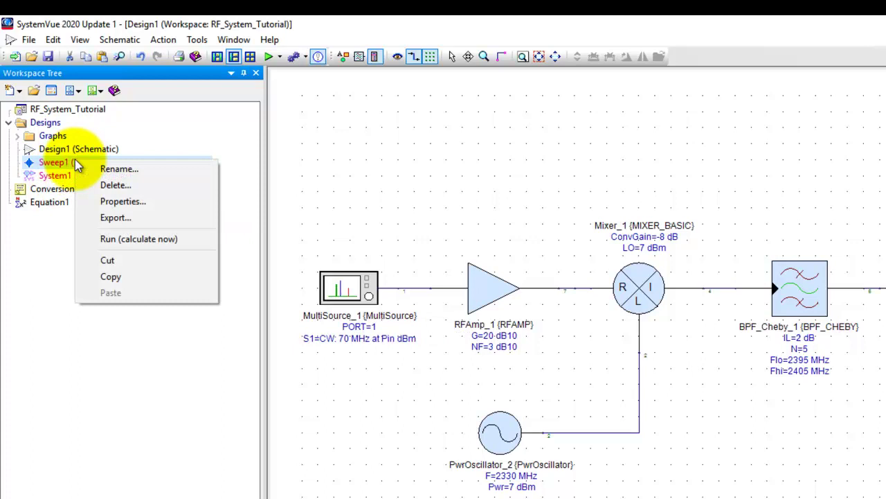
{"action": "left_click", "coordinate": [122, 238]}
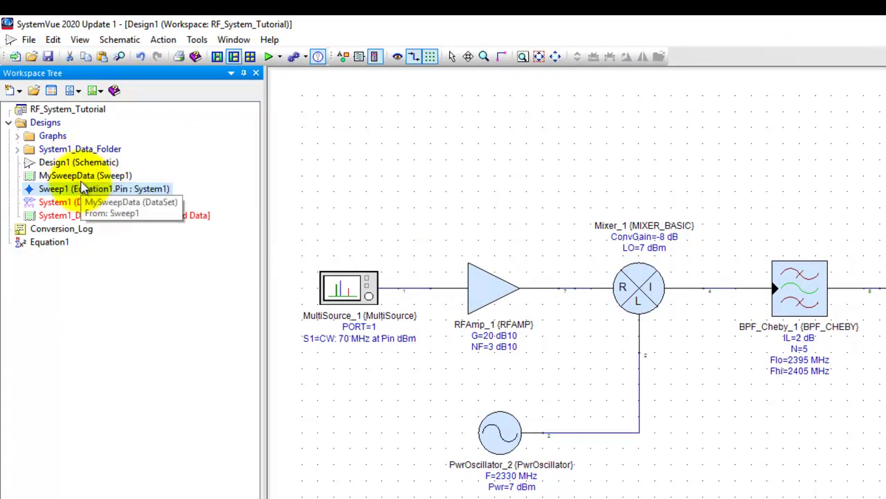
Open System1_Design1_Data_Path1_Sweep1 from System1_Data_Folder and display its DCP table.
{"action": "left_click", "coordinate": [82, 178]}
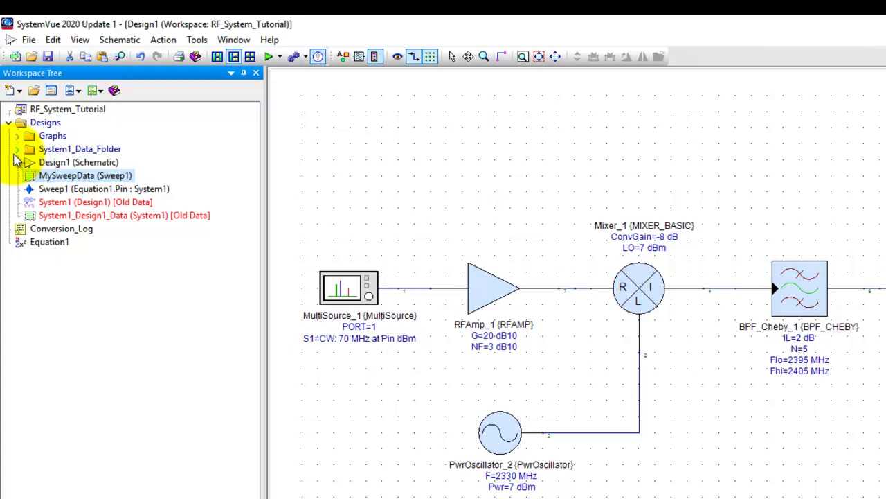
{"action": "left_click", "coordinate": [17, 150]}
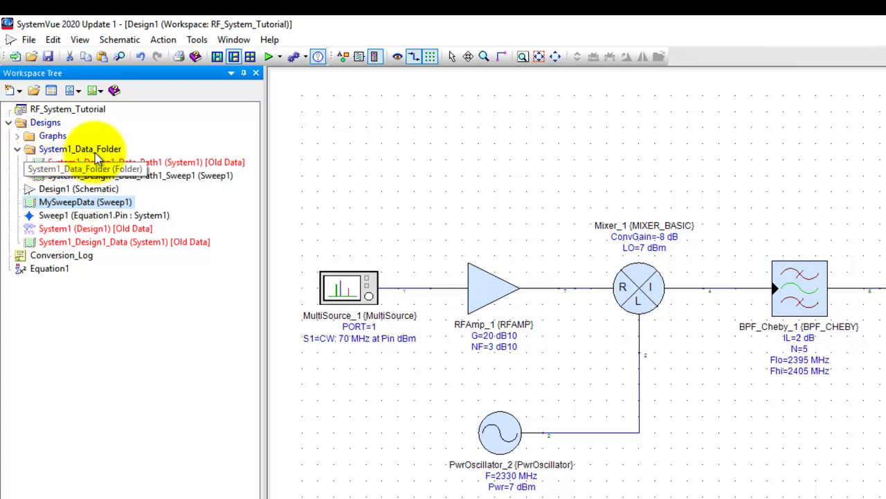
{"action": "left_click", "coordinate": [60, 151]}
{"action": "left_click", "coordinate": [138, 164]}
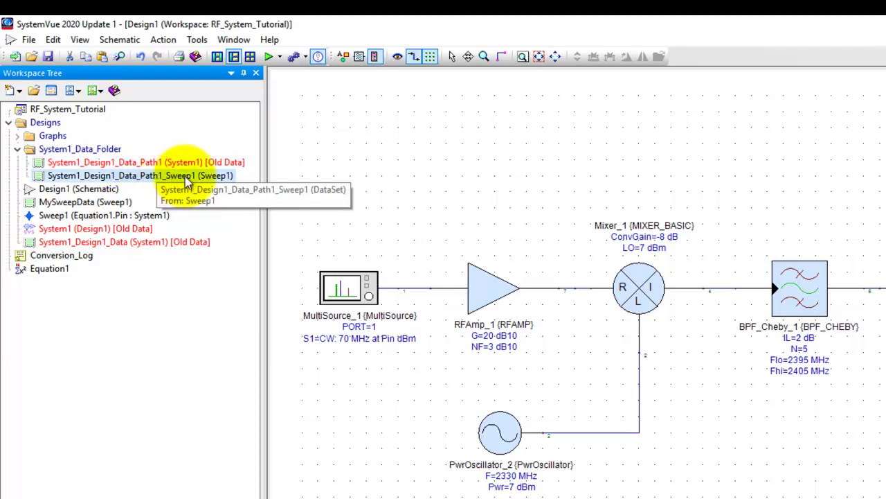
{"action": "double_click", "coordinate": [178, 177]}
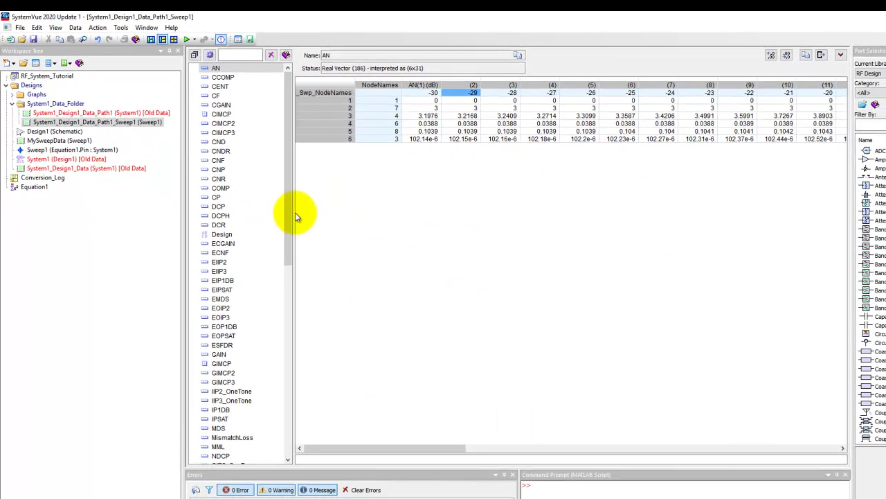
{"action": "left_click_drag", "start_coordinate": [291, 192], "coordinate": [294, 164]}
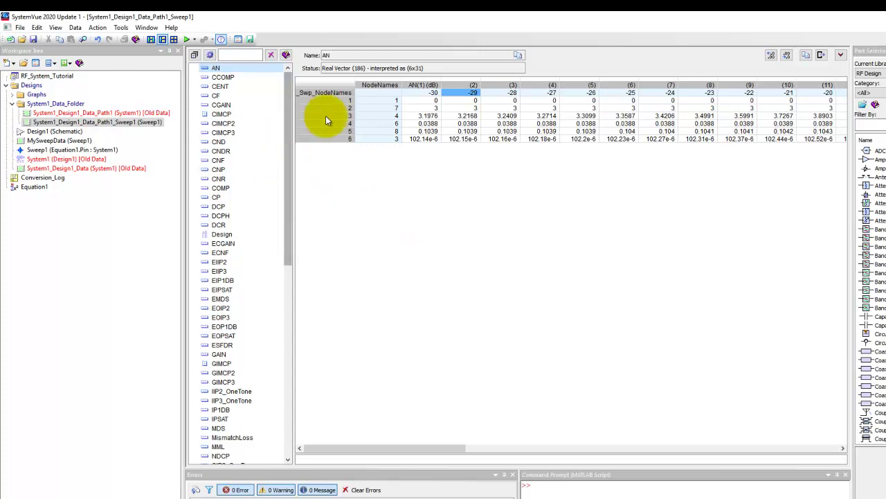
{"action": "left_click_drag", "start_coordinate": [405, 448], "coordinate": [381, 468]}
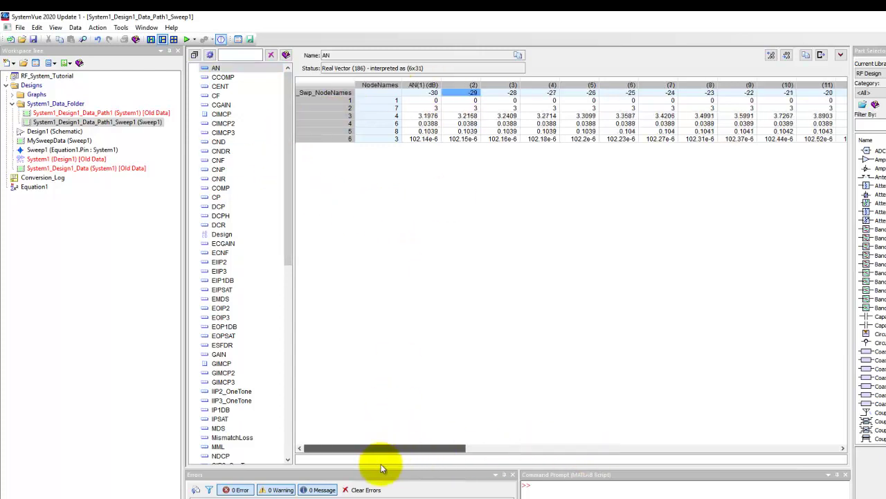
{"action": "left_click", "coordinate": [231, 205]}
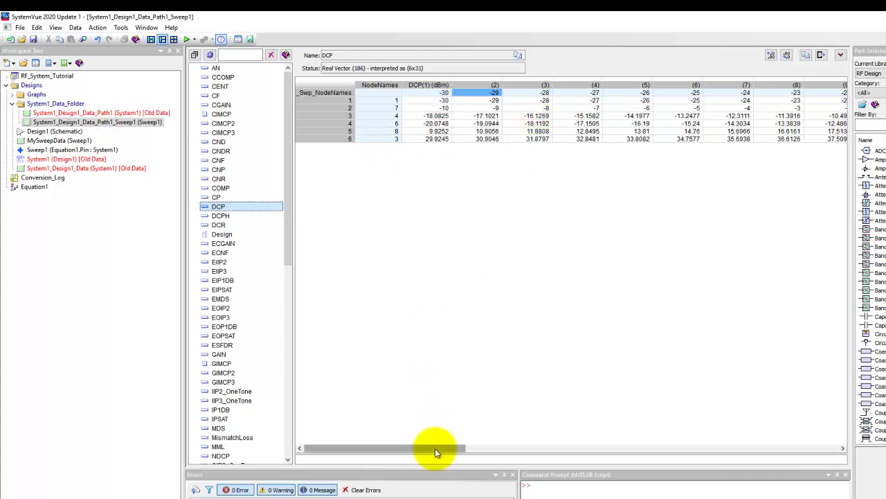
{"action": "left_click_drag", "start_coordinate": [435, 448], "coordinate": [358, 492]}
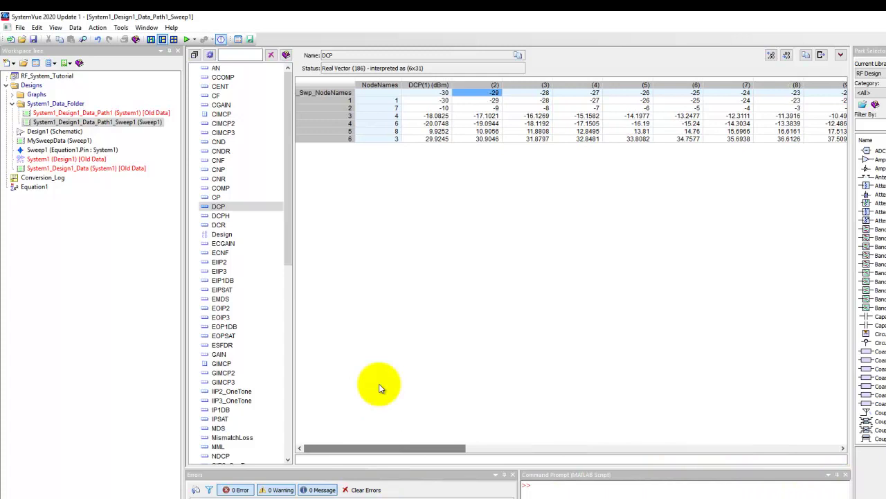
Plot the DCP variable on a new graph and read the node power values.
{"action": "right_click", "coordinate": [219, 208]}
{"action": "mouse_move", "coordinate": [256, 239]}
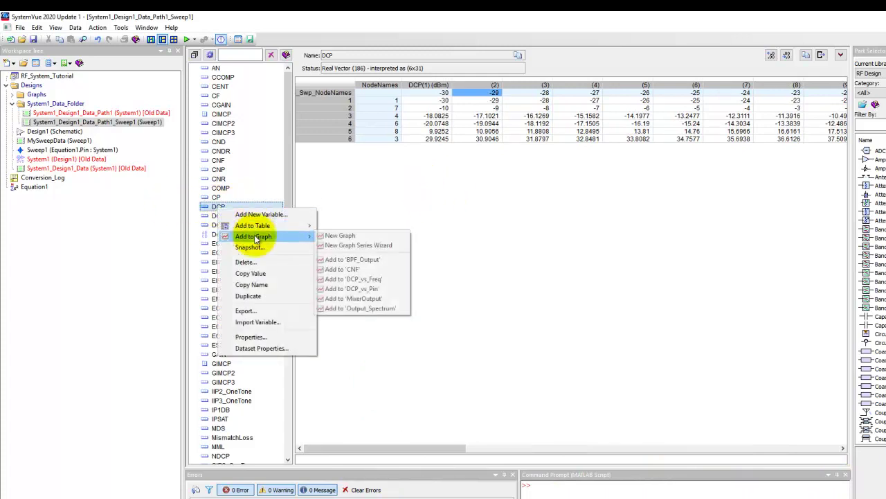
{"action": "left_click", "coordinate": [334, 238]}
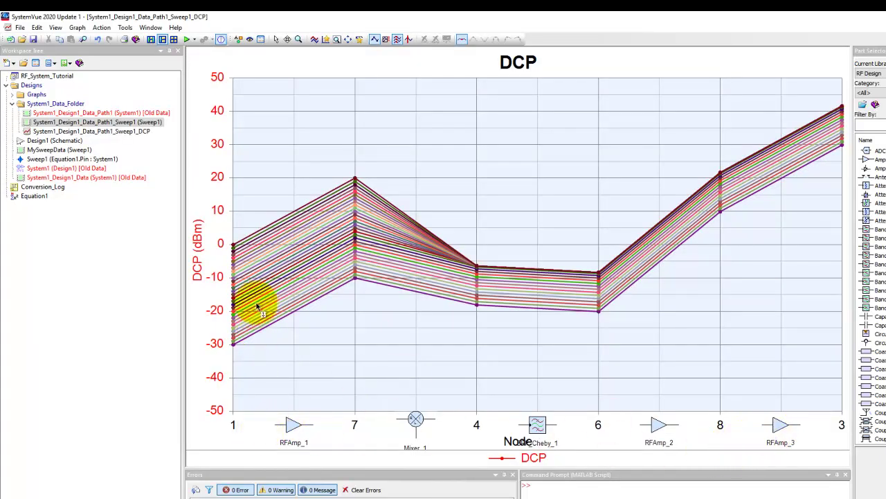
{"action": "mouse_move", "coordinate": [359, 198]}
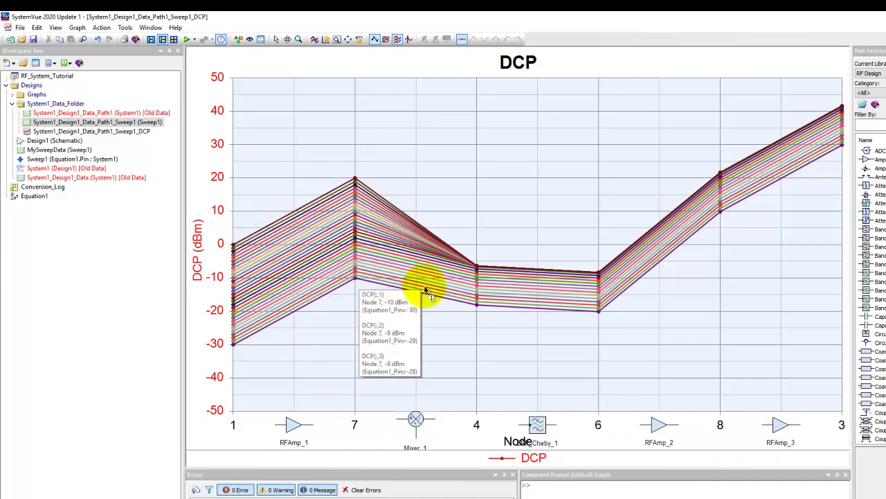
{"action": "mouse_move", "coordinate": [601, 293]}
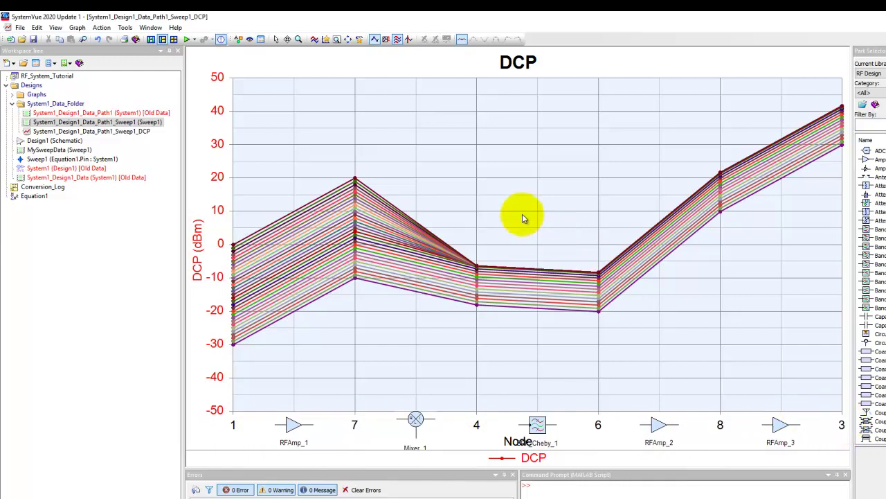
Change the graph series to extractsweptdata(DCP,NodeNames,'3') and zoom to fit all.
{"action": "double_click", "coordinate": [457, 145]}
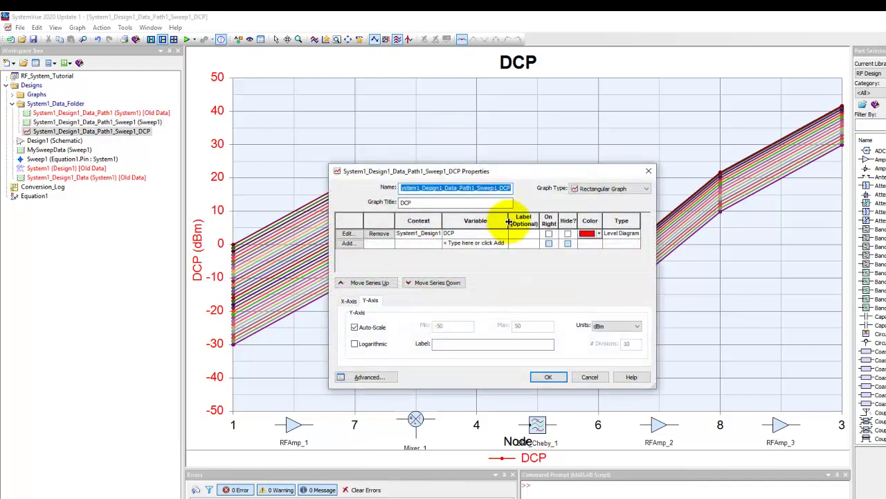
{"action": "left_click_drag", "start_coordinate": [509, 220], "coordinate": [576, 221]}
{"action": "left_click", "coordinate": [449, 234]}
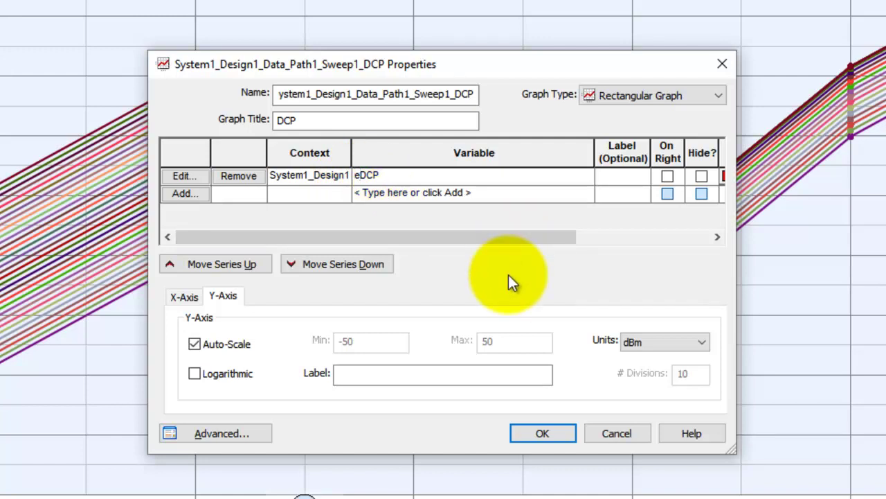
{"action": "type", "text": "actsweptdata"}
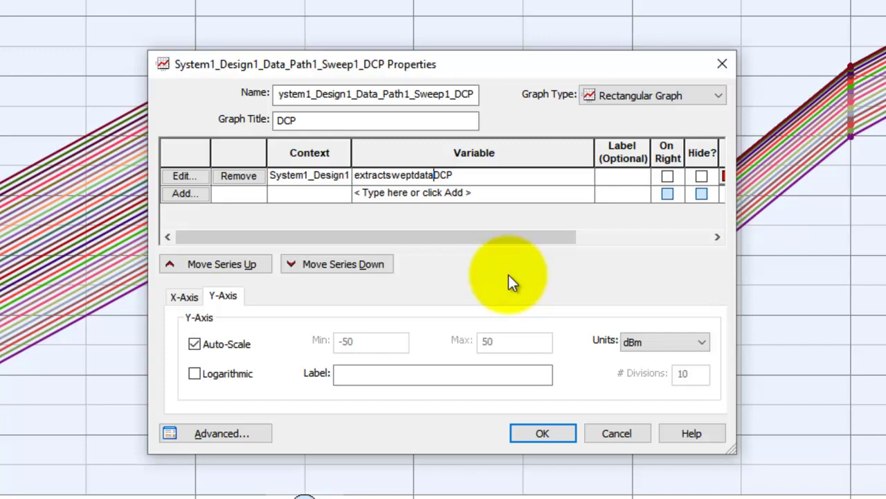
{"action": "type", "text": "("}
{"action": "key", "text": "Right"}
{"action": "key", "text": "Right"}
{"action": "key", "text": "Right"}
{"action": "type", "text": ",NodeNames"}
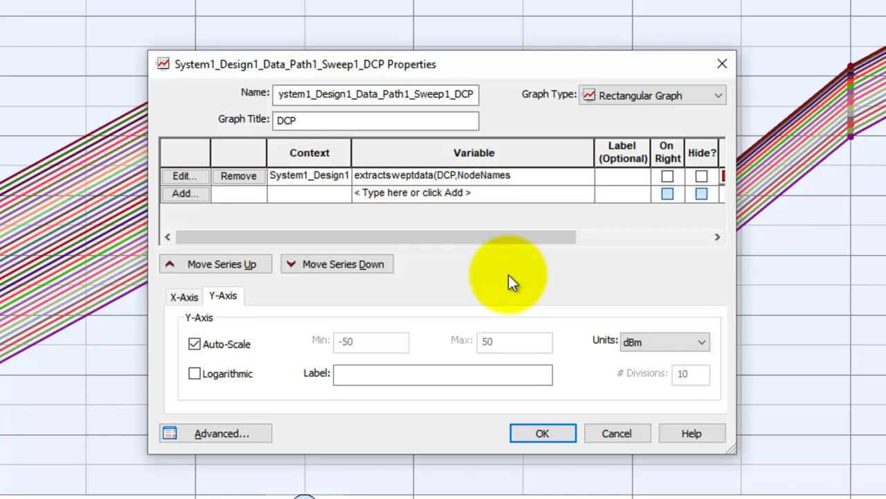
{"action": "type", "text": ",'3')"}
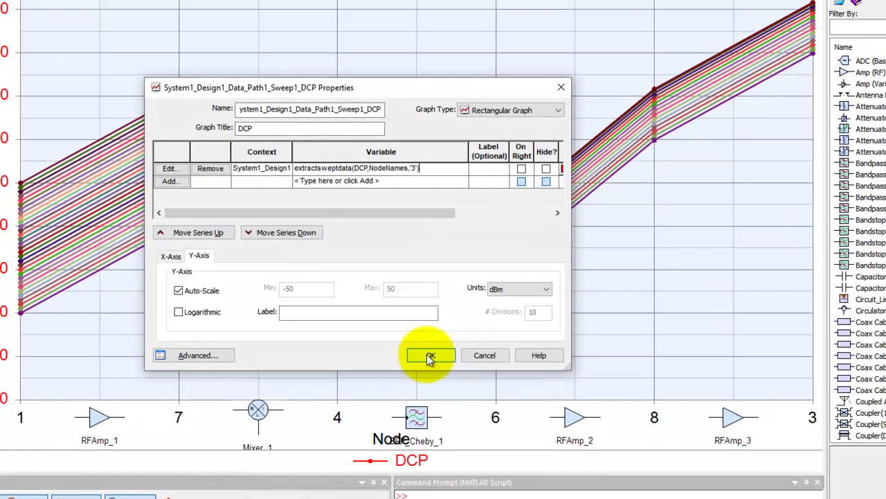
{"action": "left_click", "coordinate": [429, 355]}
{"action": "mouse_move", "coordinate": [346, 148]}
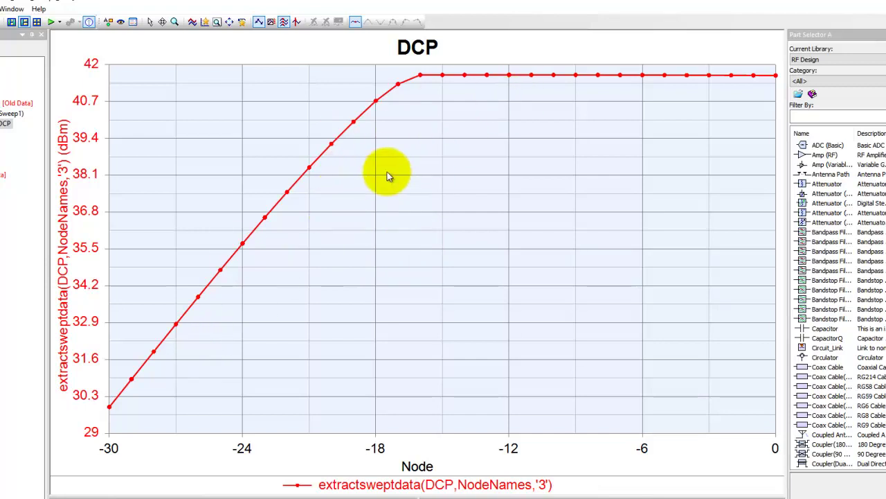
{"action": "left_click", "coordinate": [230, 23]}
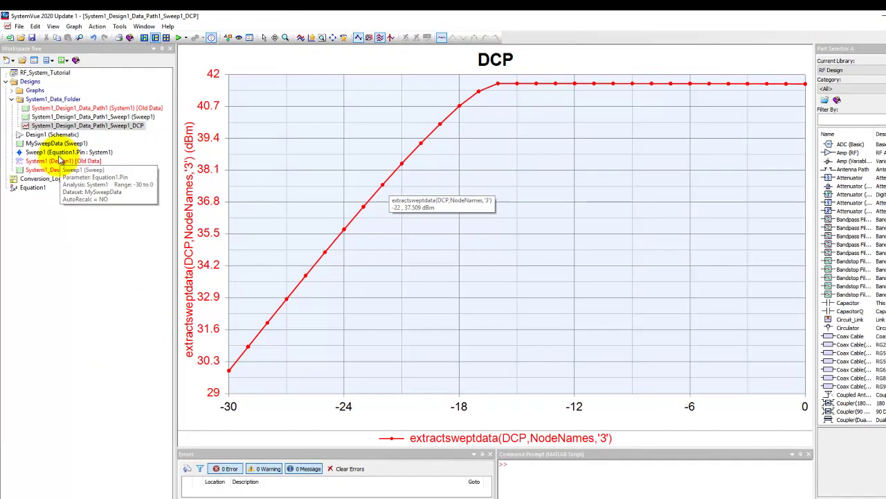
From the Design1 schematic, add a New Power Plot at Node 3 for Port_3 and zoom the frequency axis.
{"action": "left_click", "coordinate": [14, 100]}
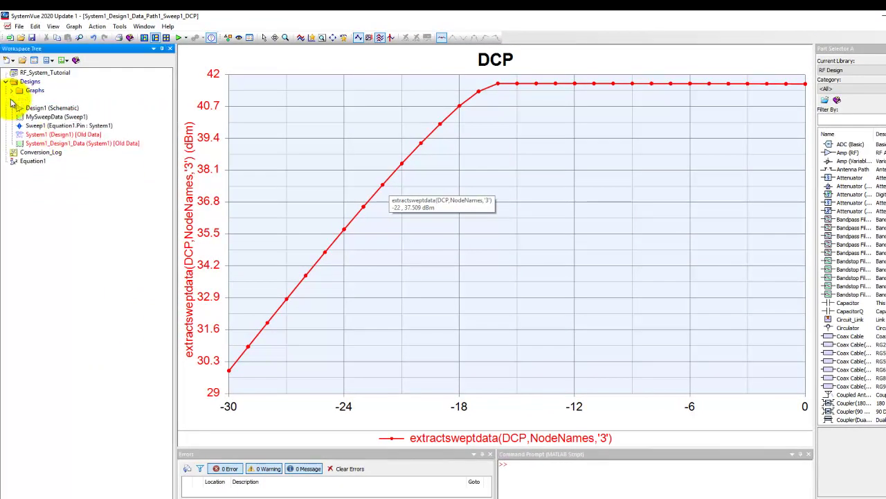
{"action": "double_click", "coordinate": [50, 110]}
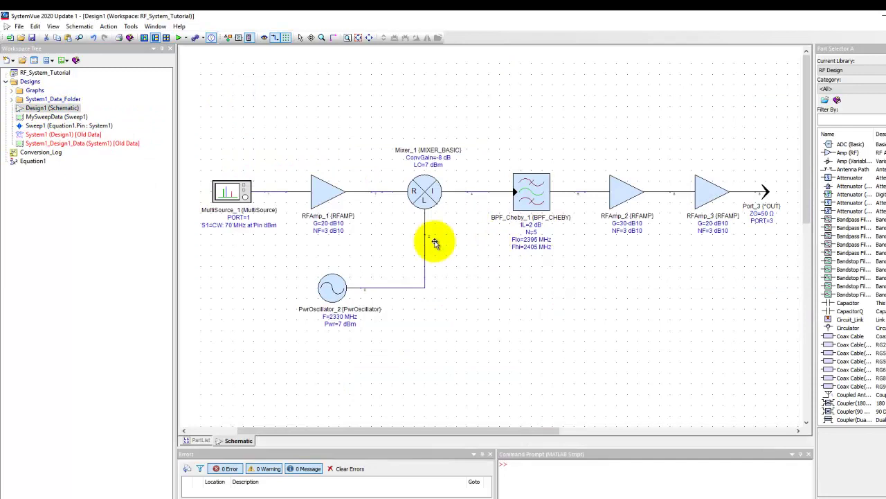
{"action": "right_click", "coordinate": [768, 193]}
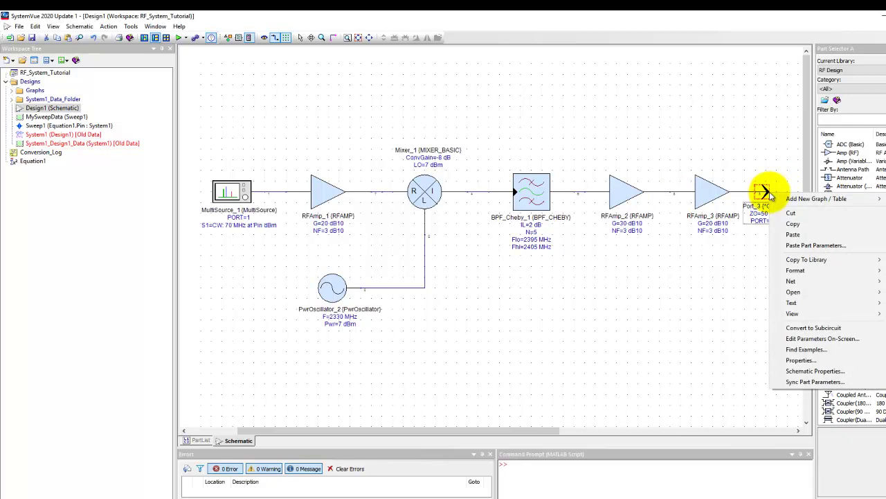
{"action": "mouse_move", "coordinate": [779, 198]}
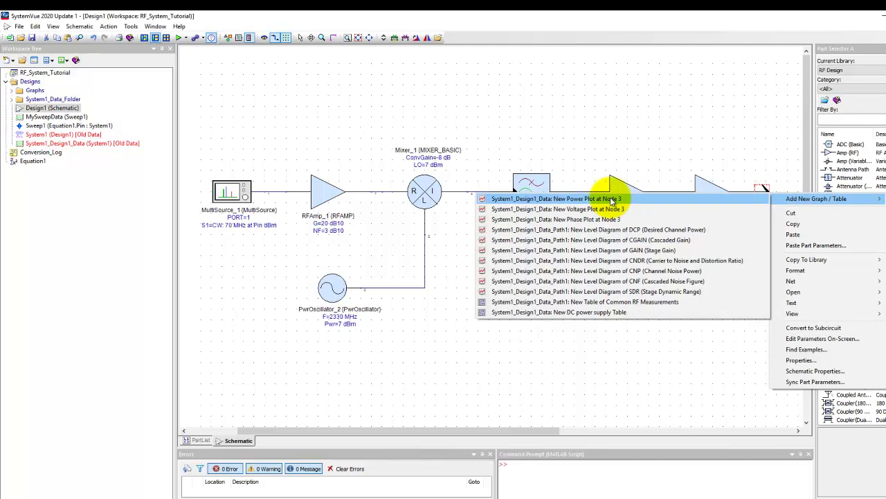
{"action": "left_click", "coordinate": [611, 200]}
{"action": "scroll", "coordinate": [302, 200], "scroll_direction": "up", "scroll_amount": 2}
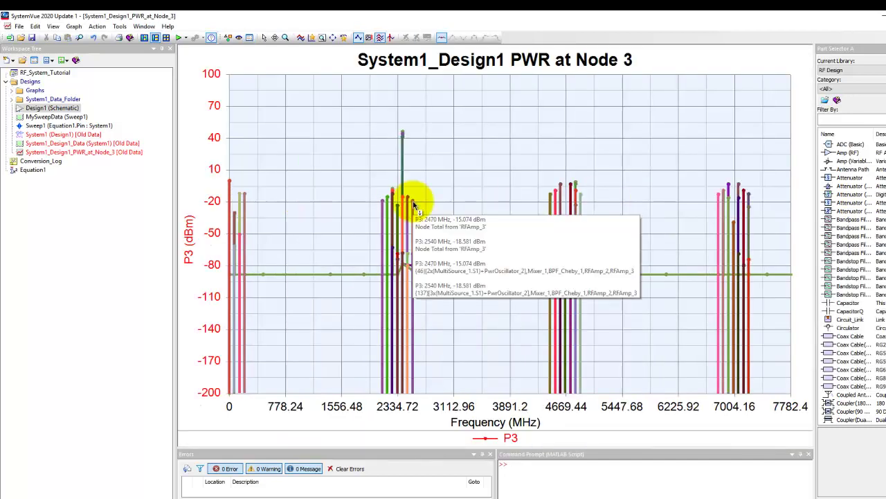
{"action": "scroll", "coordinate": [414, 207], "scroll_direction": "up", "scroll_amount": 2}
{"action": "scroll", "coordinate": [631, 299], "scroll_direction": "down", "scroll_amount": 2}
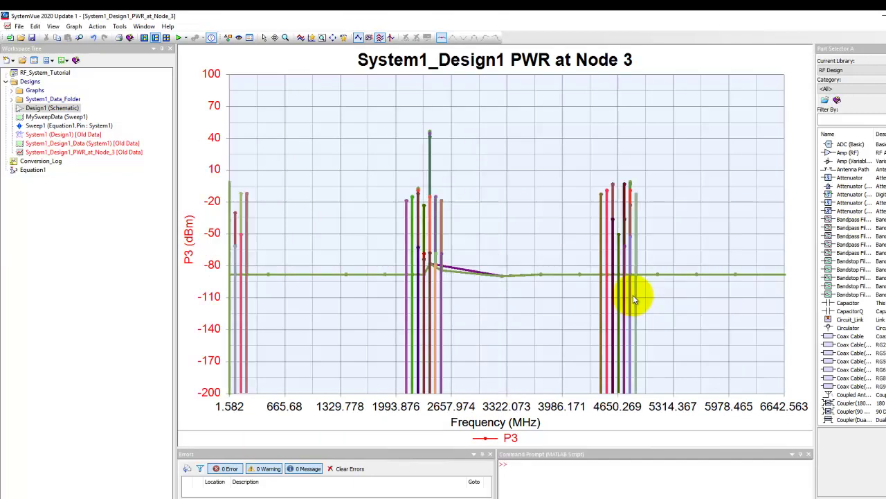
{"action": "scroll", "coordinate": [632, 299], "scroll_direction": "down", "scroll_amount": 2}
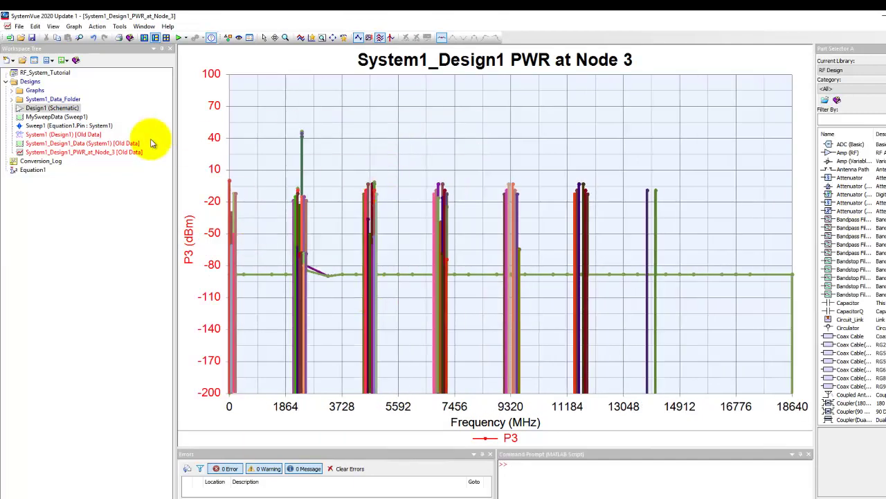
Open the MySweepData (Sweep1) dataset and select P3 to view its dBm table.
{"action": "double_click", "coordinate": [57, 117]}
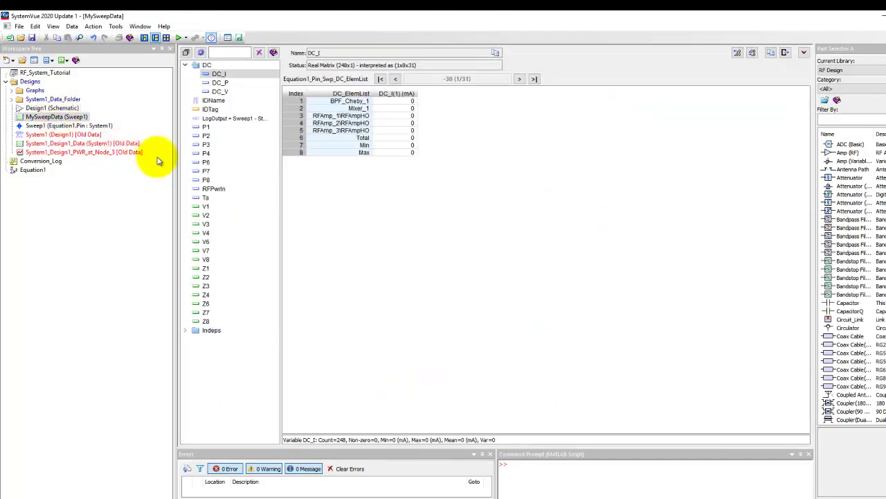
{"action": "left_click", "coordinate": [205, 144]}
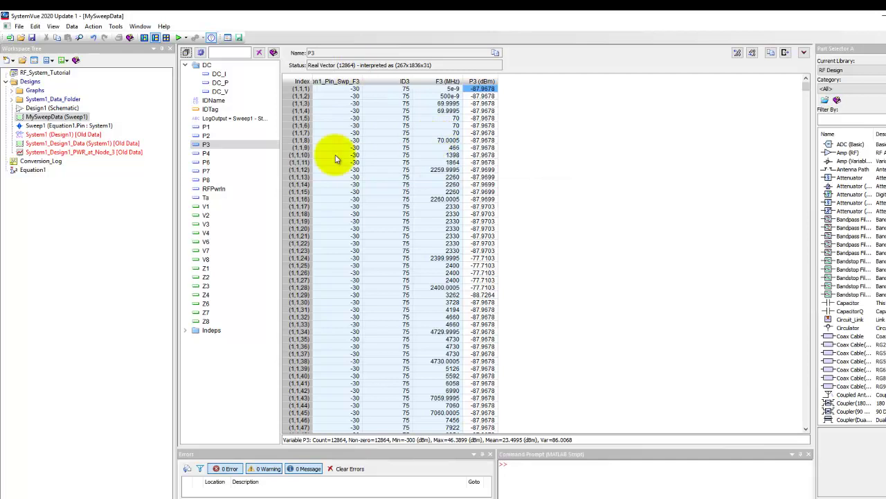
{"action": "left_click", "coordinate": [205, 144]}
Plot the swept P3 variable in a new graph, MySweepData_P3.
{"action": "right_click", "coordinate": [206, 145]}
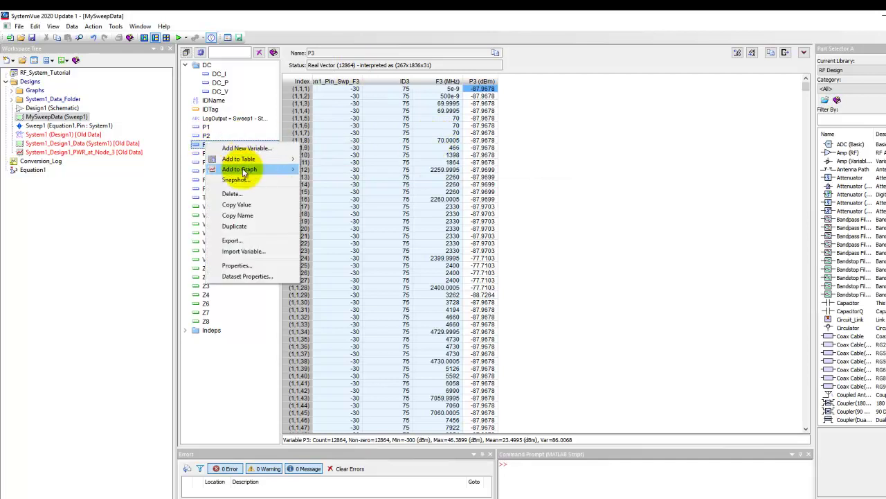
{"action": "mouse_move", "coordinate": [245, 170]}
{"action": "left_click", "coordinate": [323, 169]}
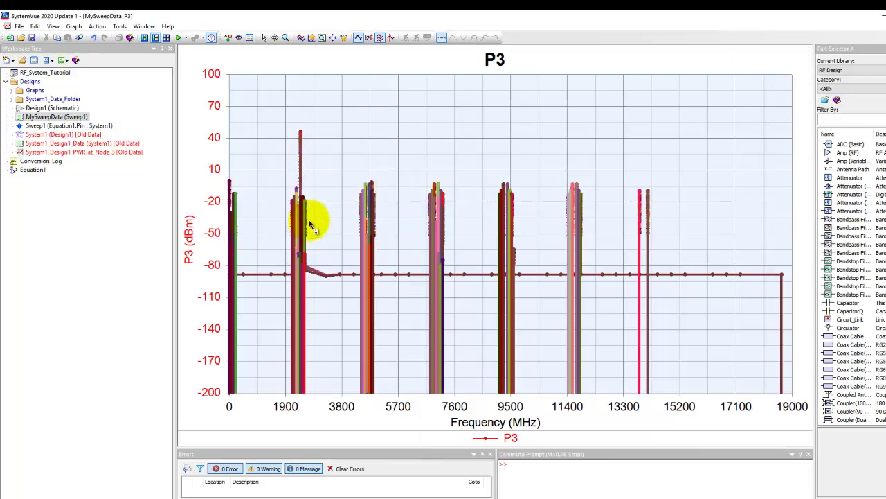
Zoom in around the 2400 MHz peak, zoom back out, and dismiss the 4800 MHz data bubble.
{"action": "scroll", "coordinate": [304, 185], "scroll_direction": "up", "scroll_amount": 3}
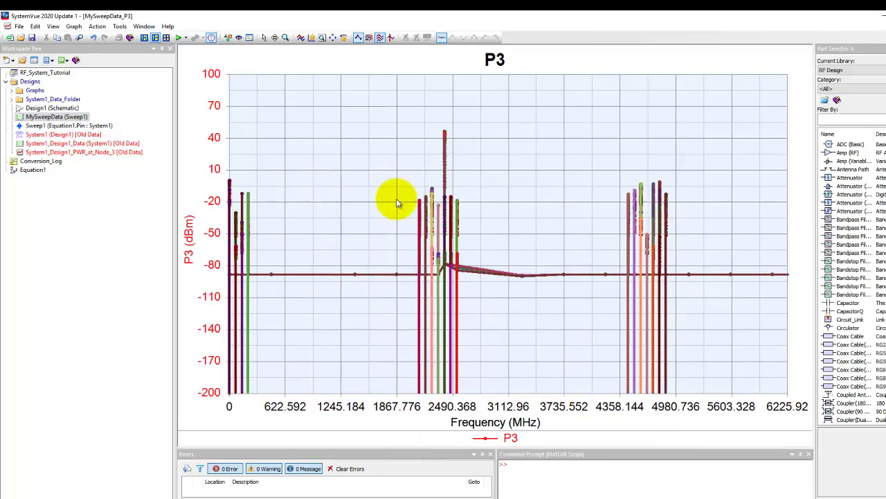
{"action": "scroll", "coordinate": [450, 198], "scroll_direction": "up", "scroll_amount": 2}
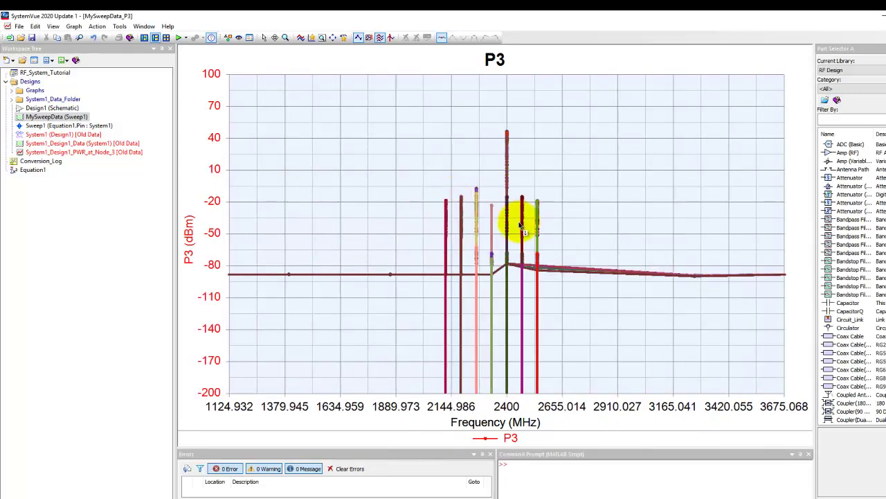
{"action": "scroll", "coordinate": [519, 225], "scroll_direction": "up", "scroll_amount": 2}
{"action": "mouse_move", "coordinate": [503, 171]}
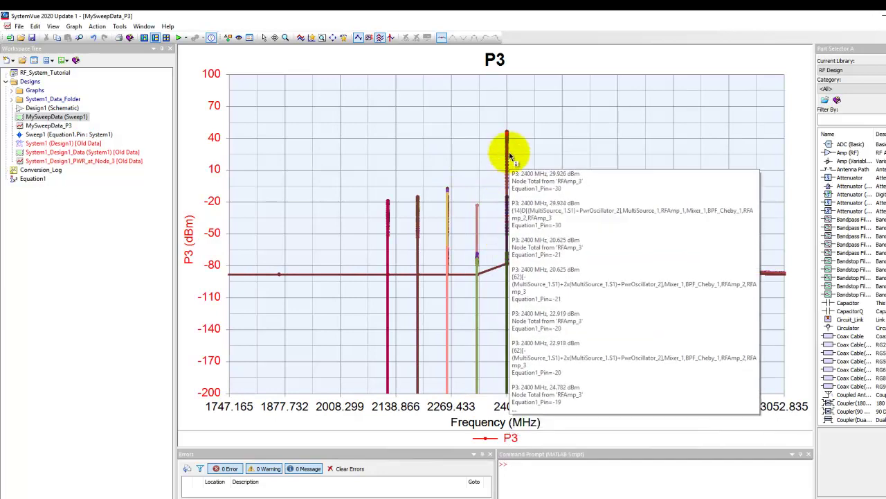
{"action": "mouse_move", "coordinate": [513, 236]}
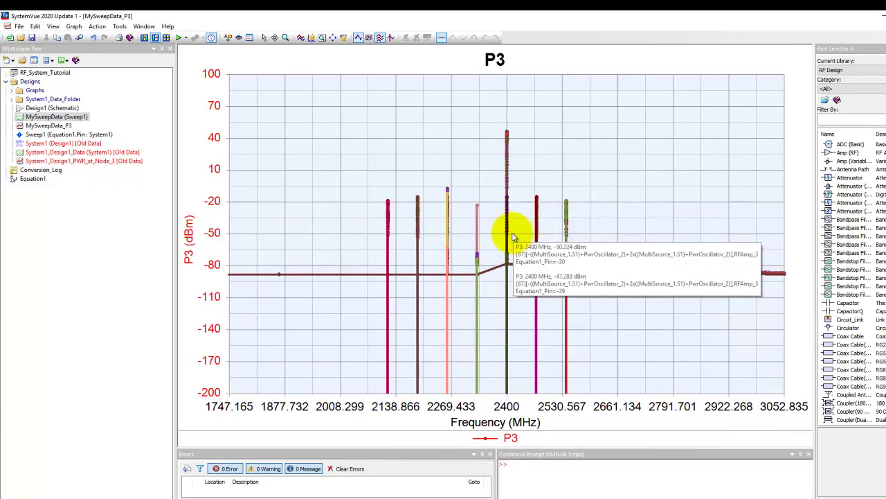
{"action": "mouse_move", "coordinate": [509, 138]}
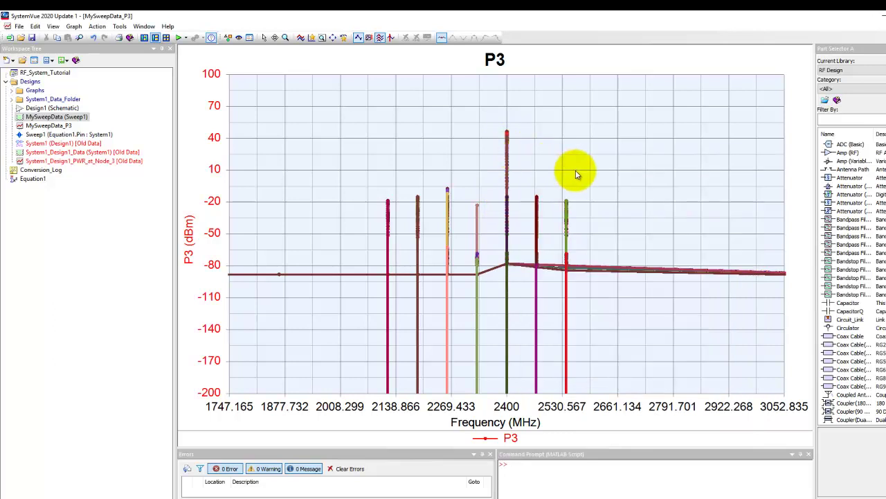
{"action": "scroll", "coordinate": [581, 172], "scroll_direction": "down", "scroll_amount": 3}
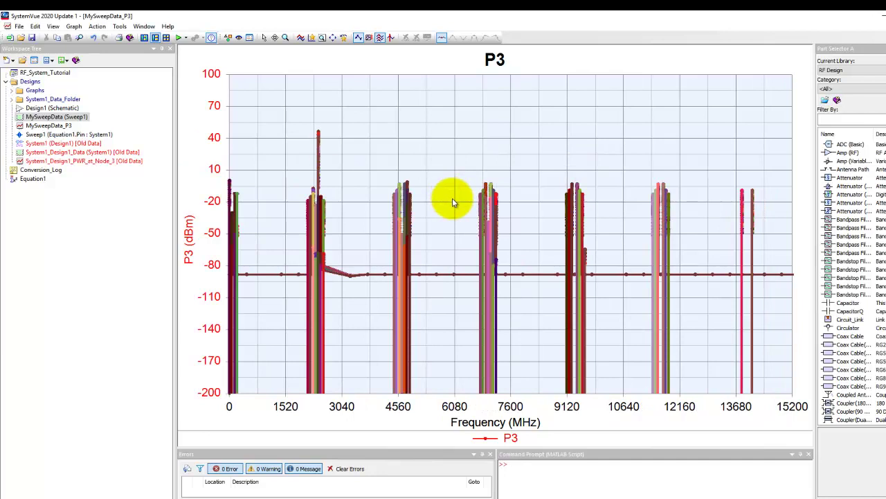
{"action": "scroll", "coordinate": [452, 198], "scroll_direction": "down", "scroll_amount": 1}
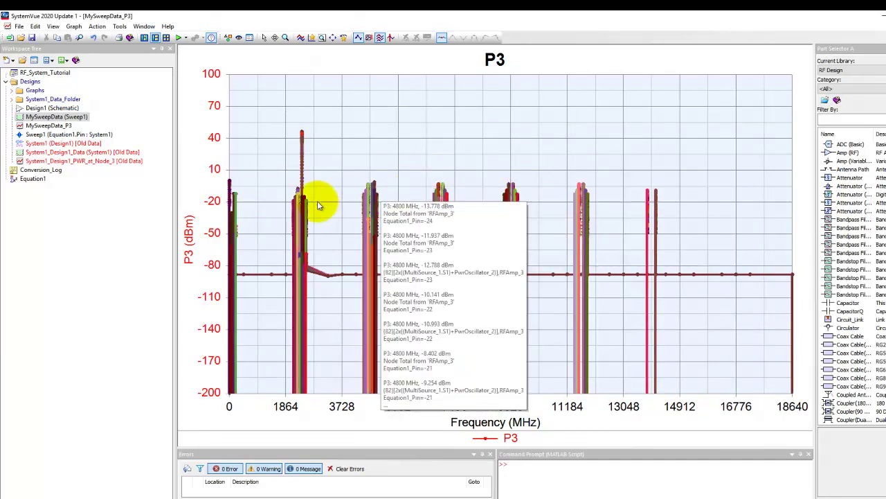
{"action": "mouse_move", "coordinate": [360, 221]}
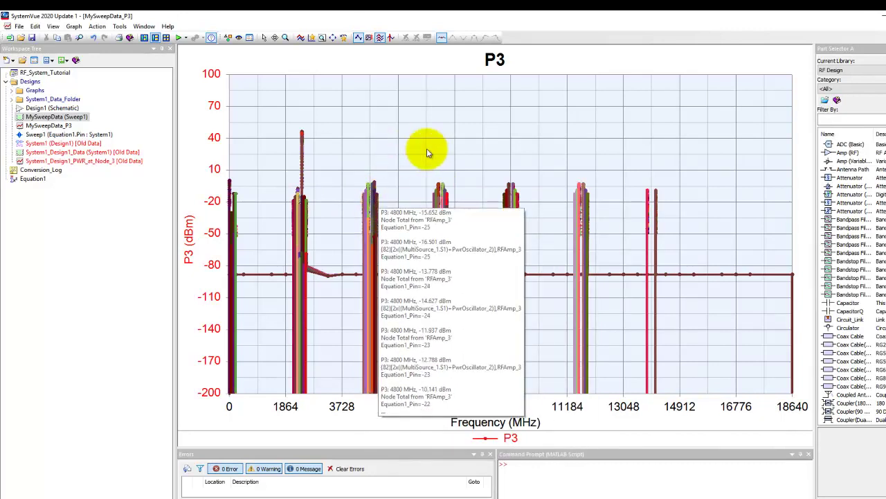
{"action": "left_click", "coordinate": [721, 175]}
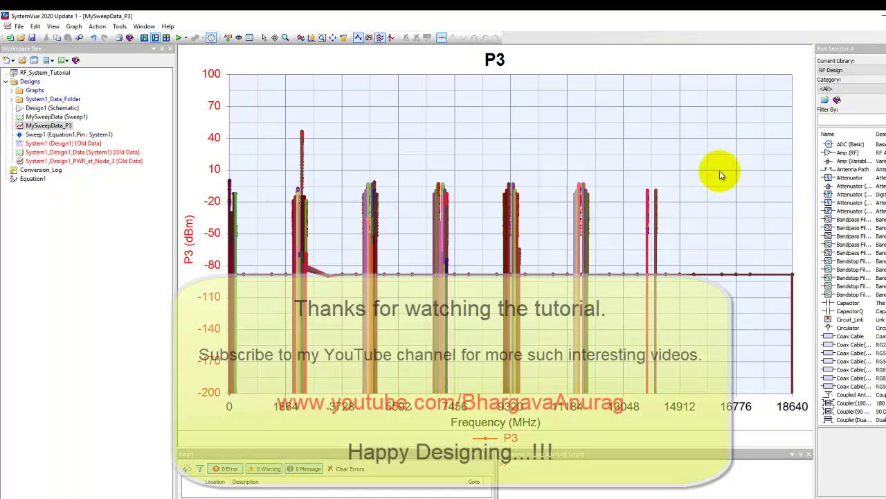